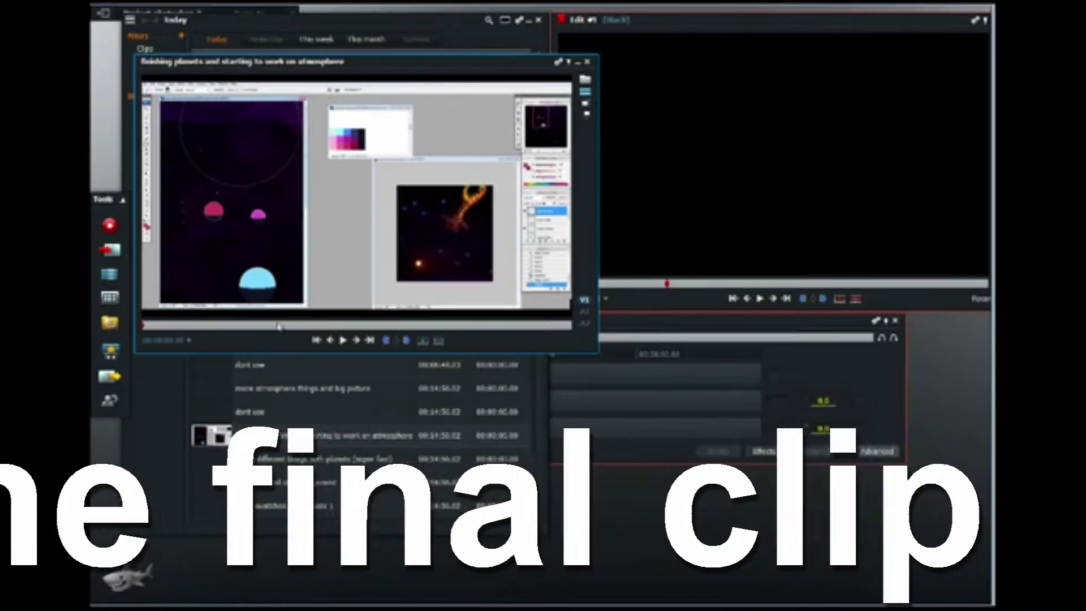
Step: Preview the 'finishing planets and starting to work on atmosphere' clip, insert it into Edit #1, and close its viewer
left_click_drag(179, 326, 277, 331)
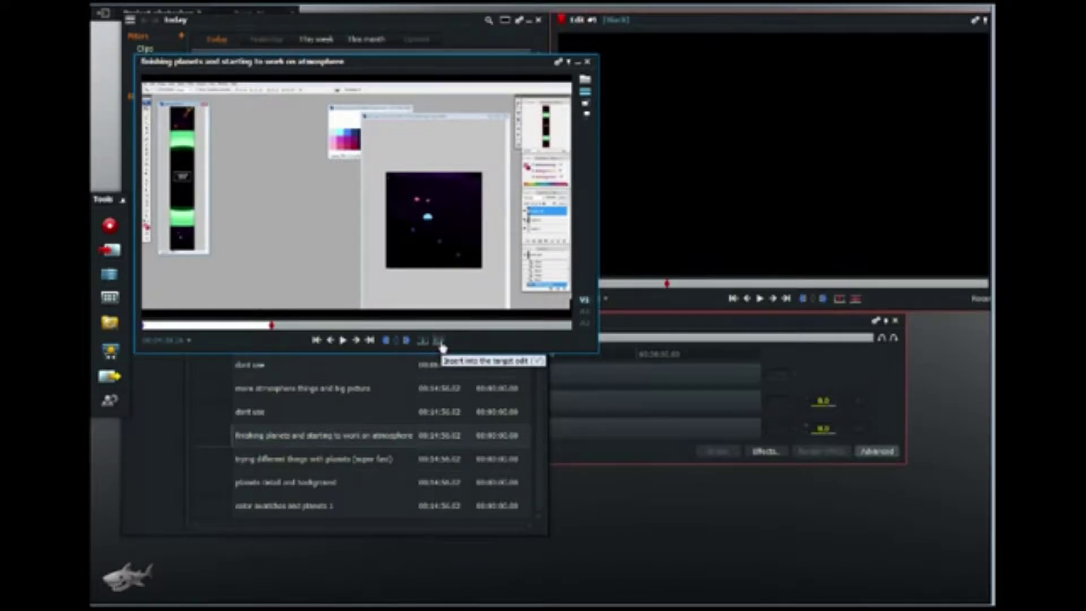
left_click(590, 63)
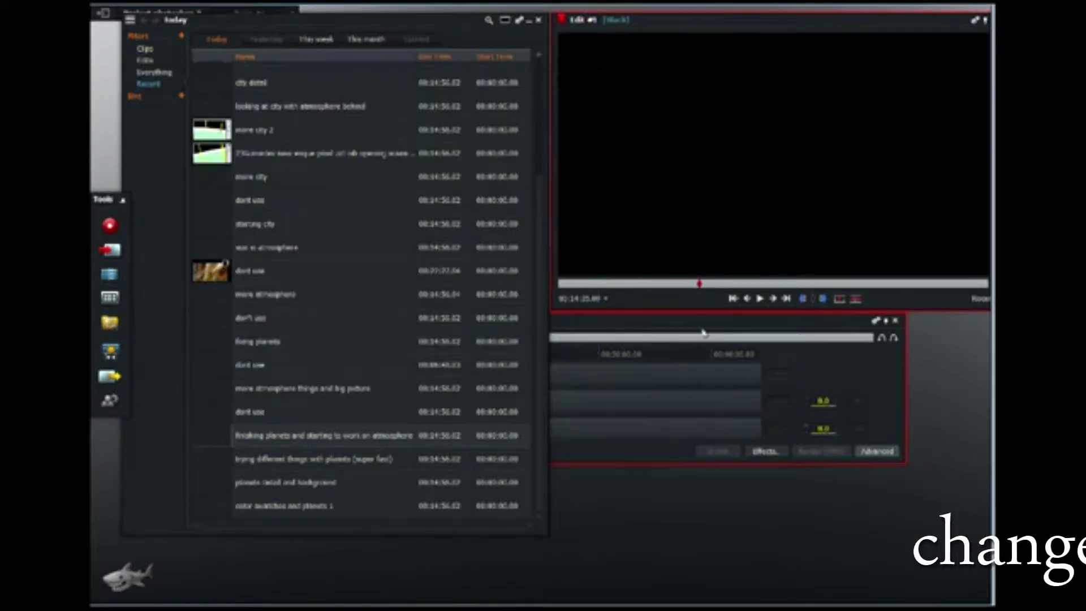
left_click(717, 323)
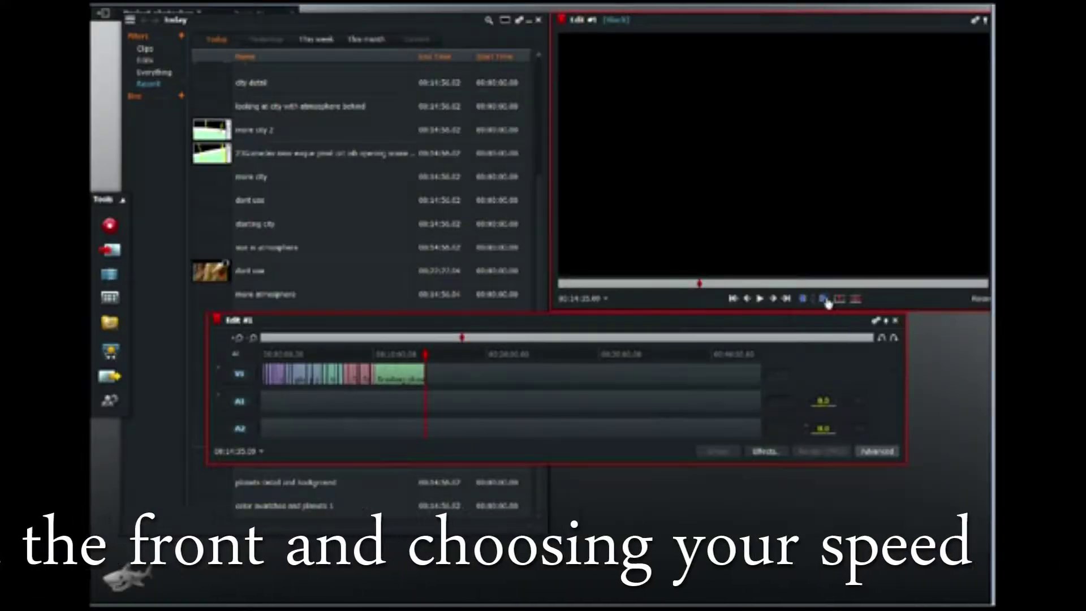
Step: Speed the new planets clip on V1 to 400%, clear the in/out marks and stop playback
left_click(780, 375)
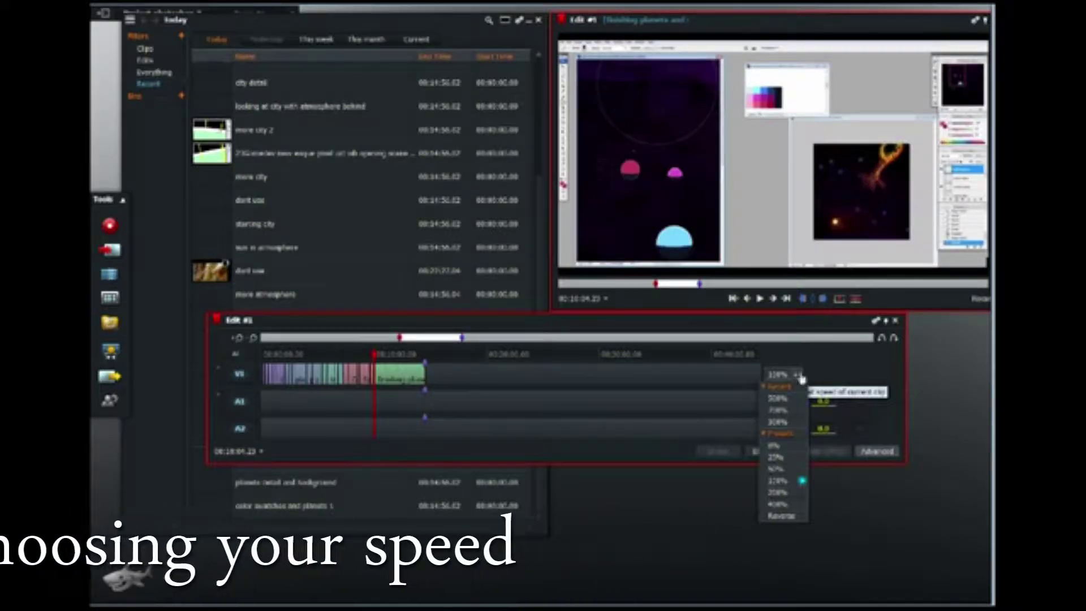
left_click(795, 506)
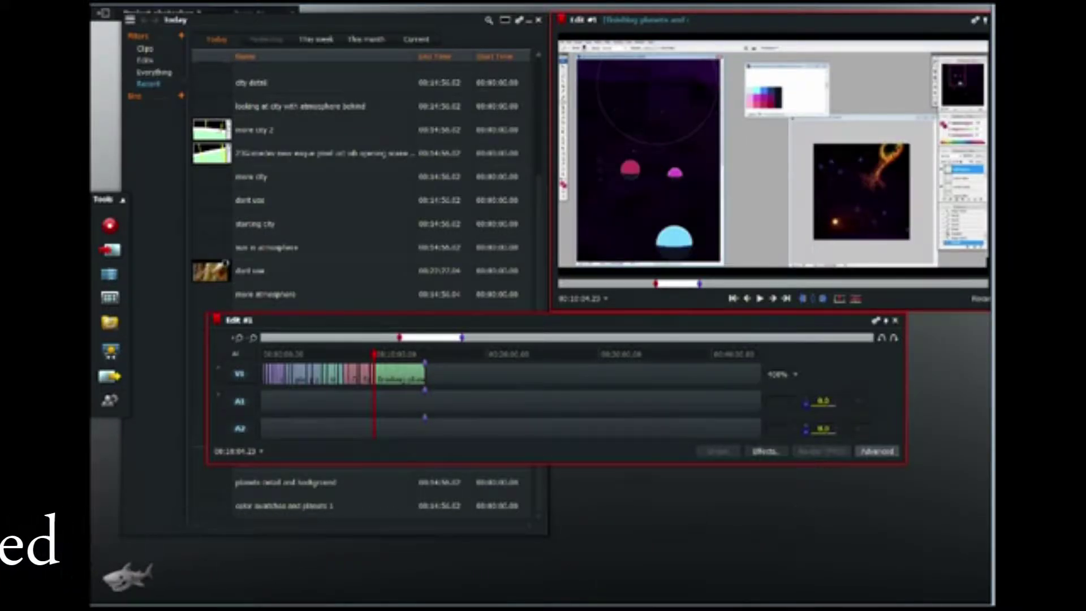
left_click(814, 302)
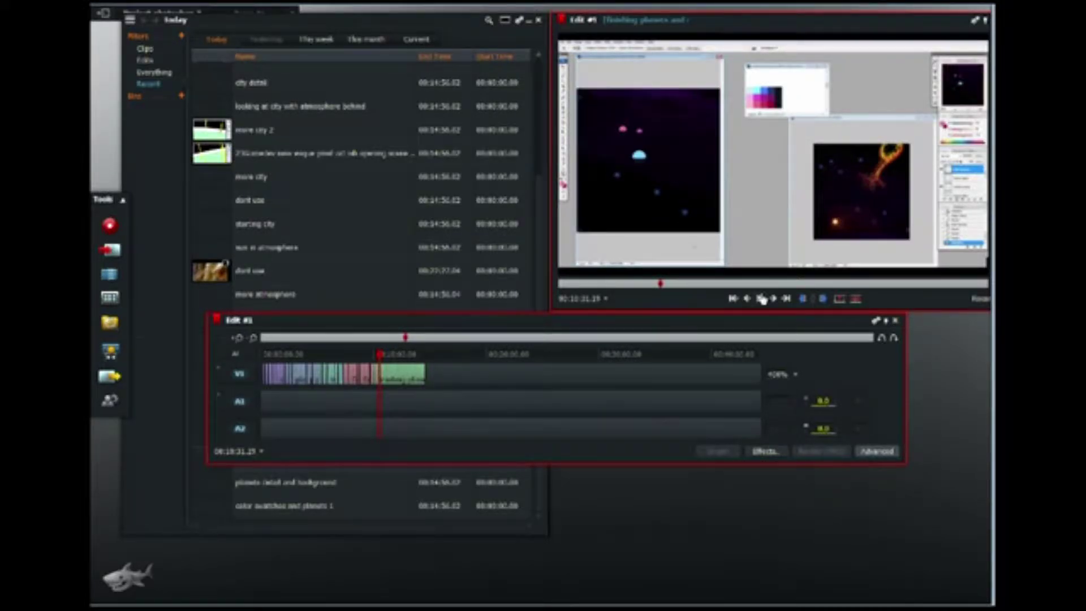
left_click(761, 299)
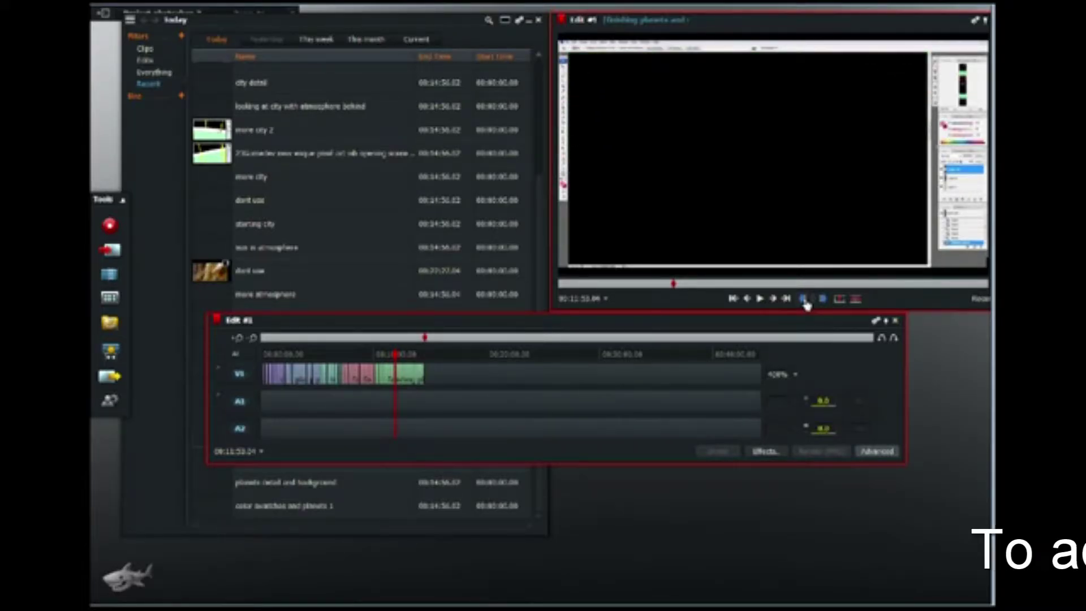
Step: After watching the sped-up planets clip, jump to the end of the Edit #1 clips
left_click(813, 298)
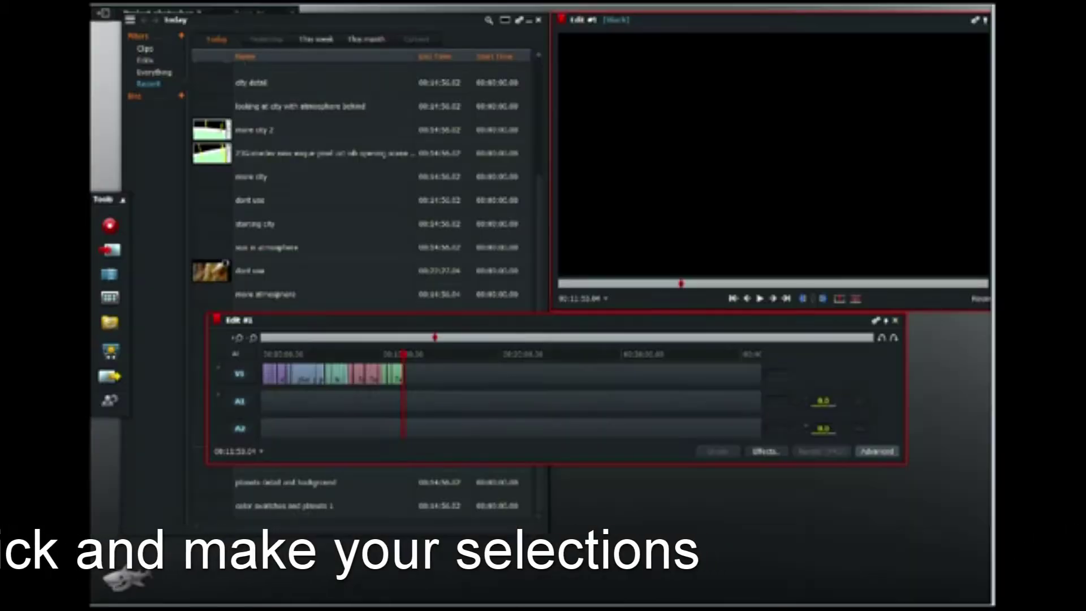
Step: Add a transition centred on the final V1 clip's end, with its length set in frames
scroll(506, 364, "up", 3)
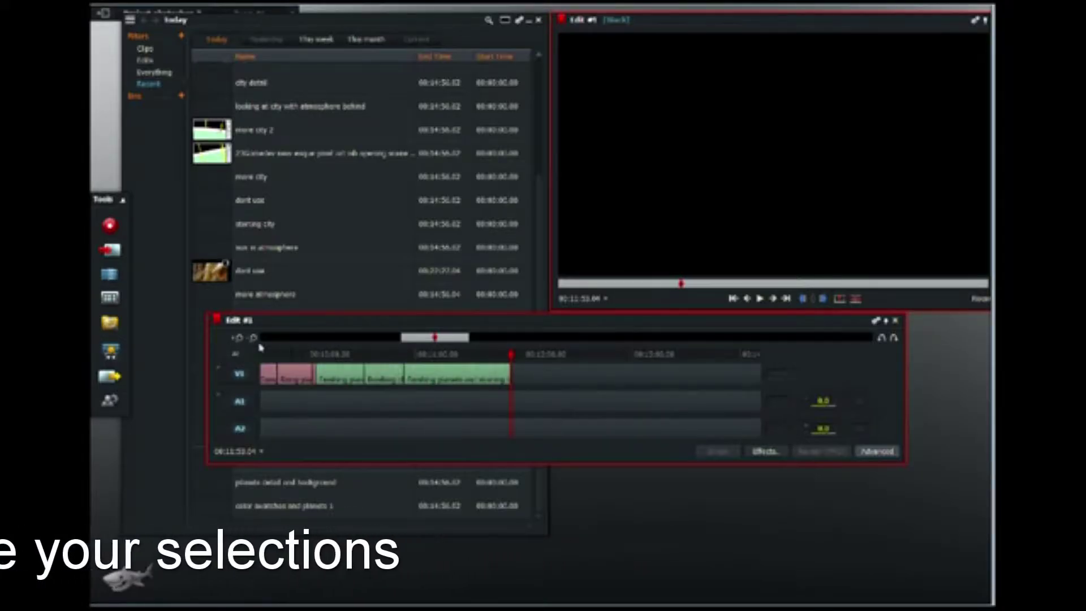
right_click(509, 377)
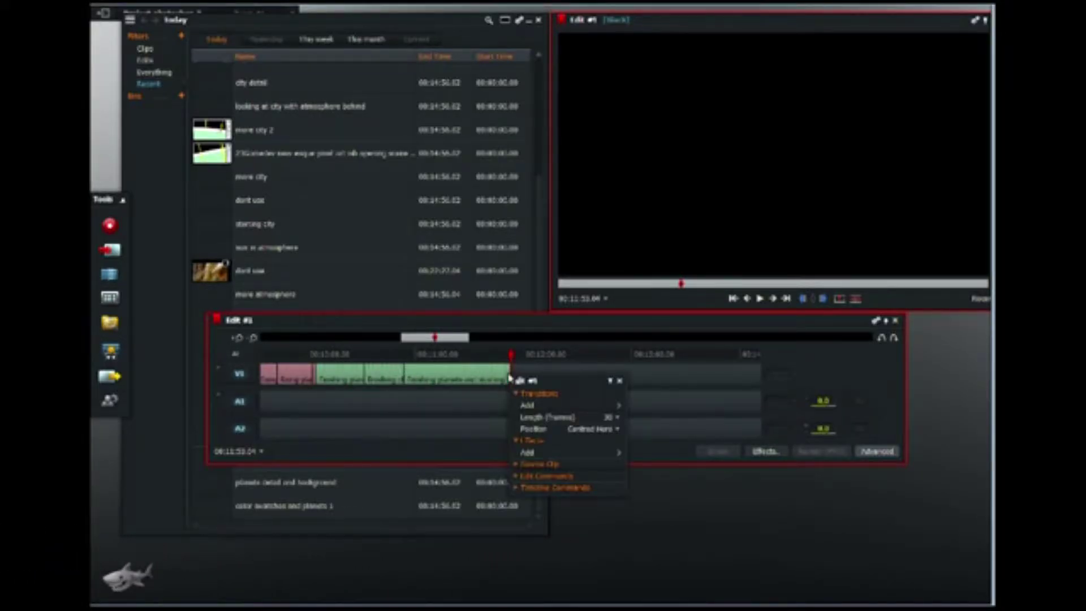
left_click(619, 419)
left_click(603, 478)
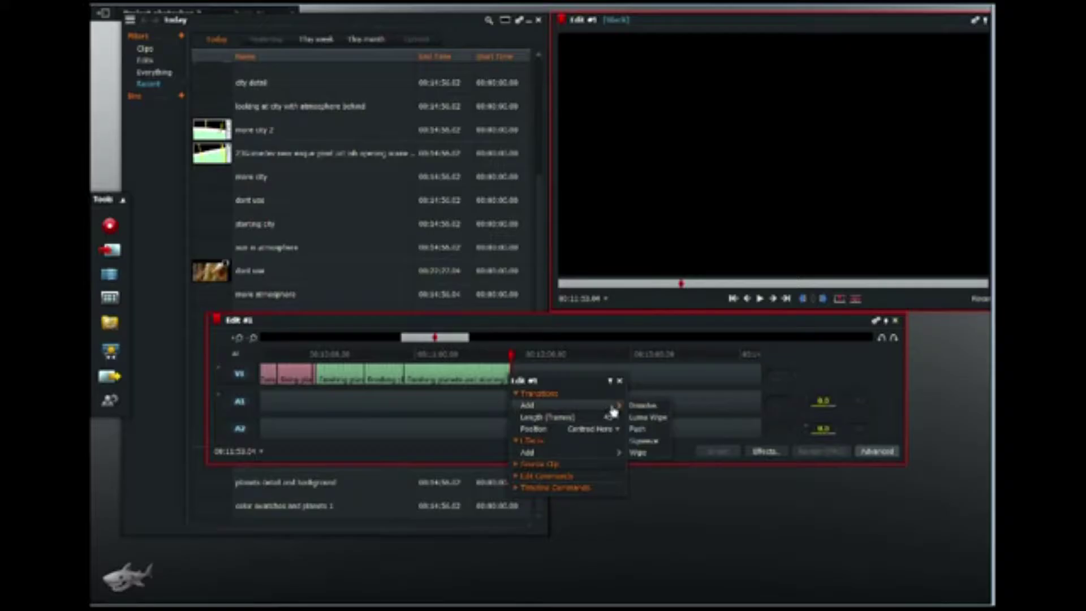
left_click(661, 409)
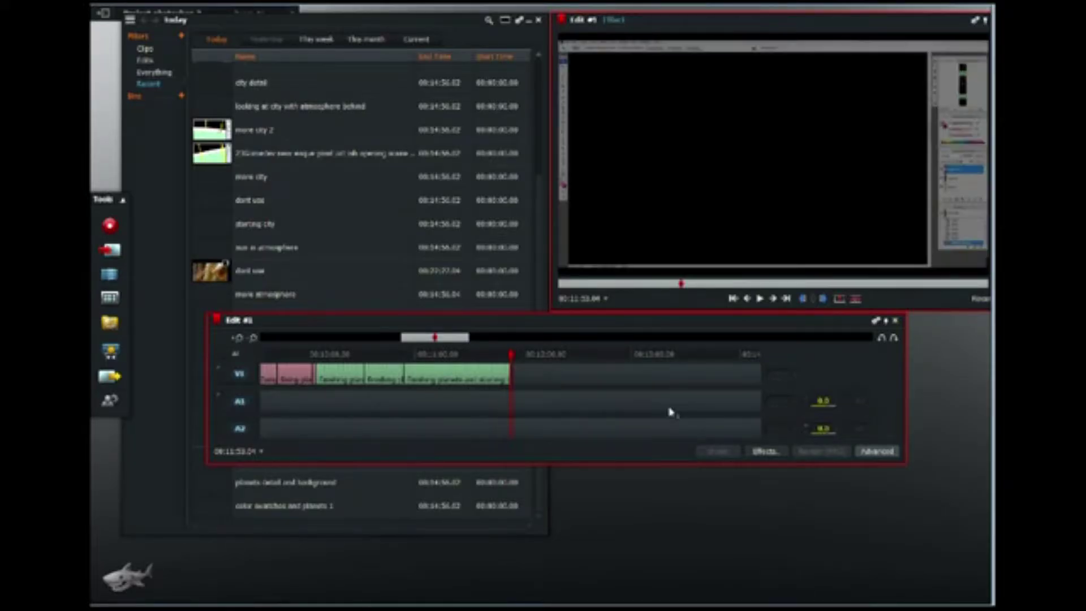
Step: Play through the new transition from just before it, then enlarge the viewer across the workspace
left_click_drag(513, 358, 503, 356)
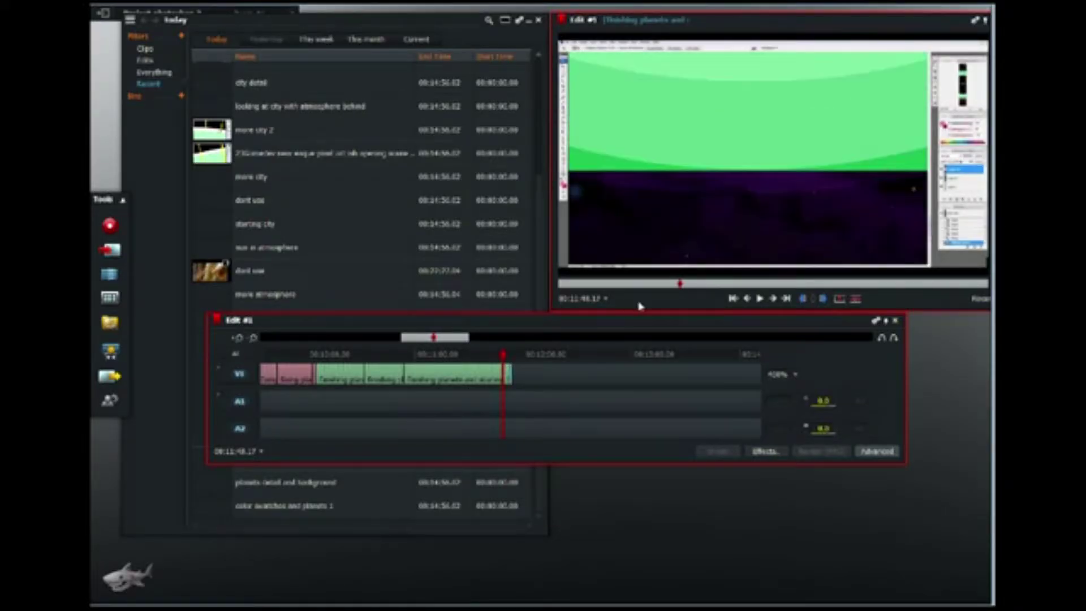
left_click(759, 299)
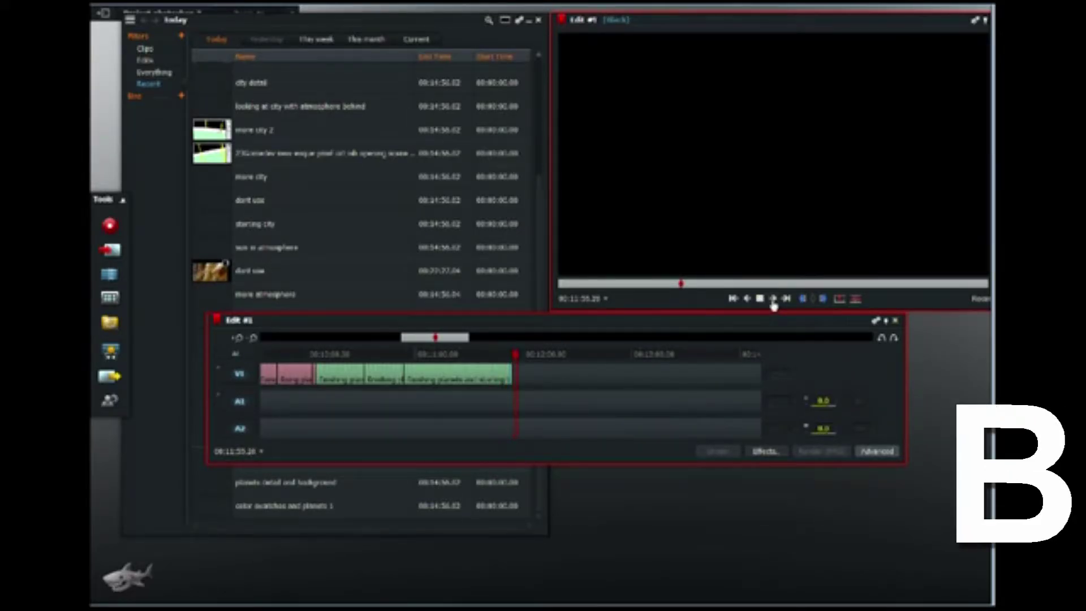
left_click(759, 299)
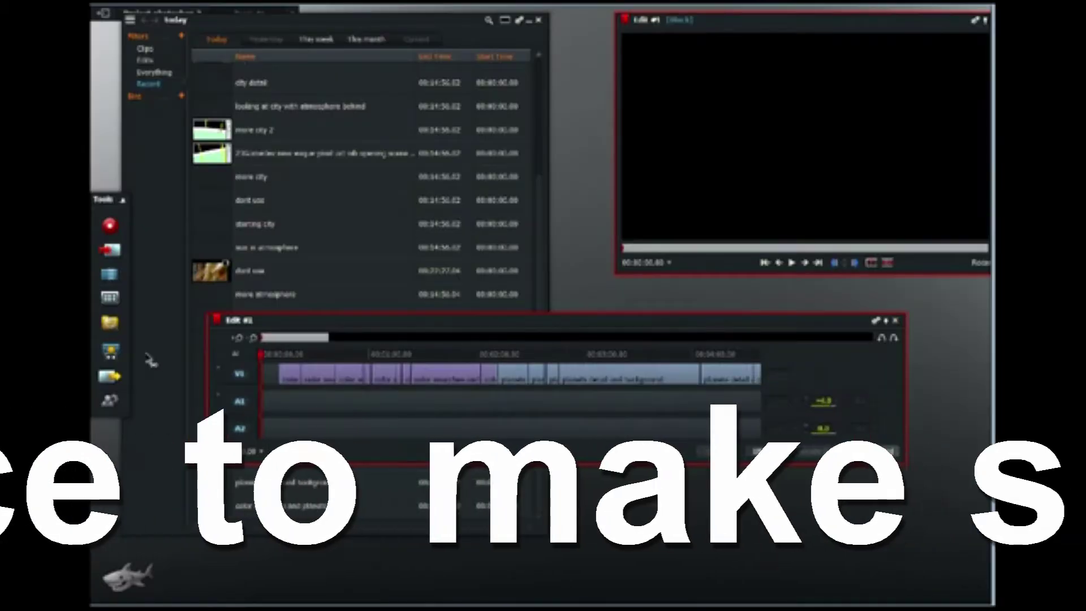
left_click_drag(617, 275, 123, 549)
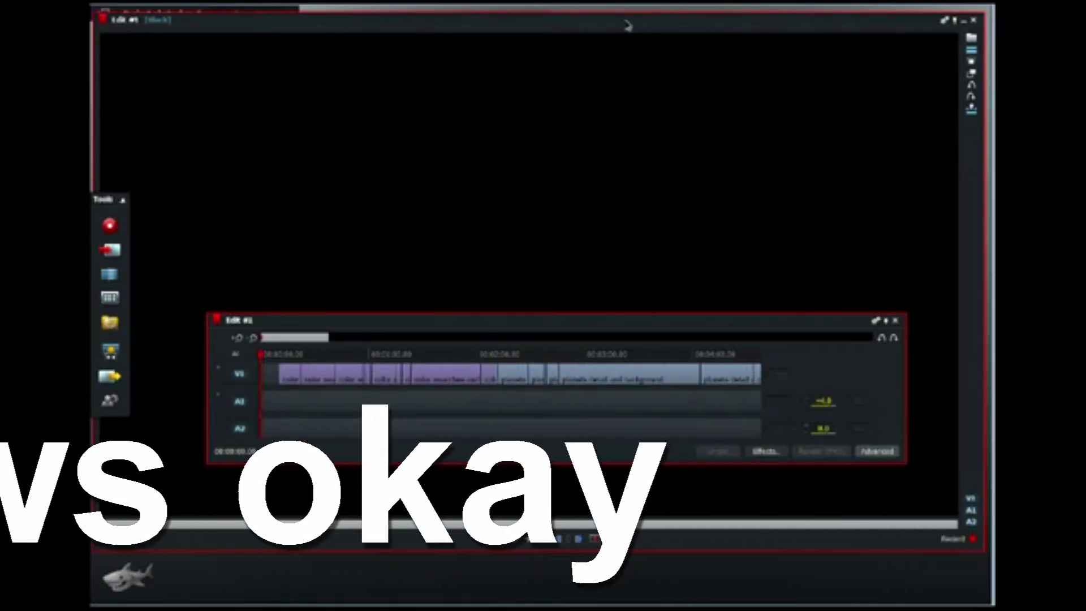
Step: Dock the enlarged viewer and play the whole Edit #1 sequence to check it
left_click(582, 485)
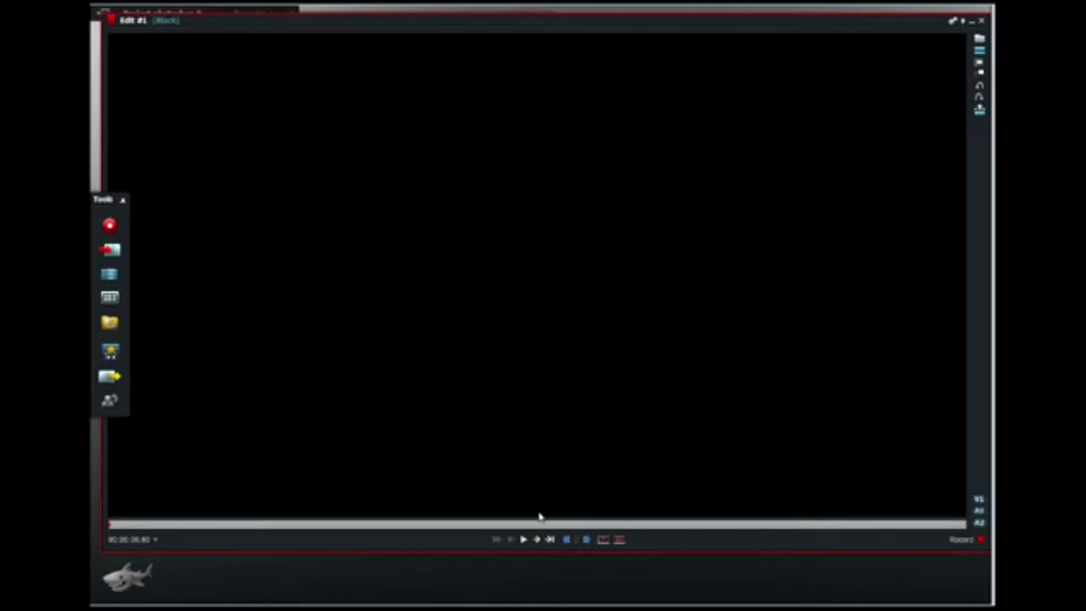
key("space")
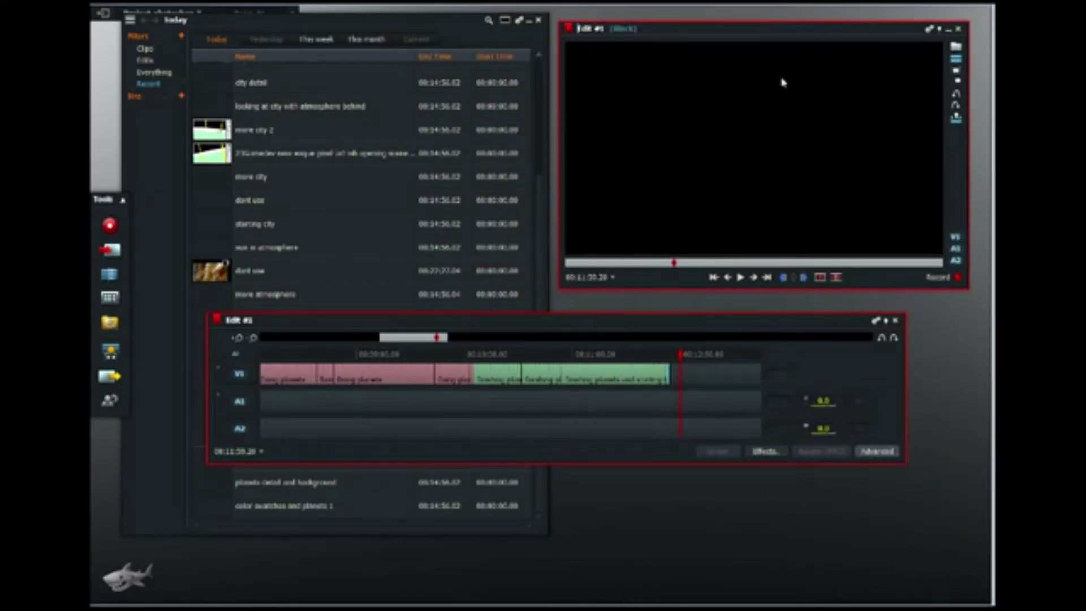
Step: Zoom the timeline out to show every clip and cue Edit #1 back to 00:00:00.00
left_click(713, 279)
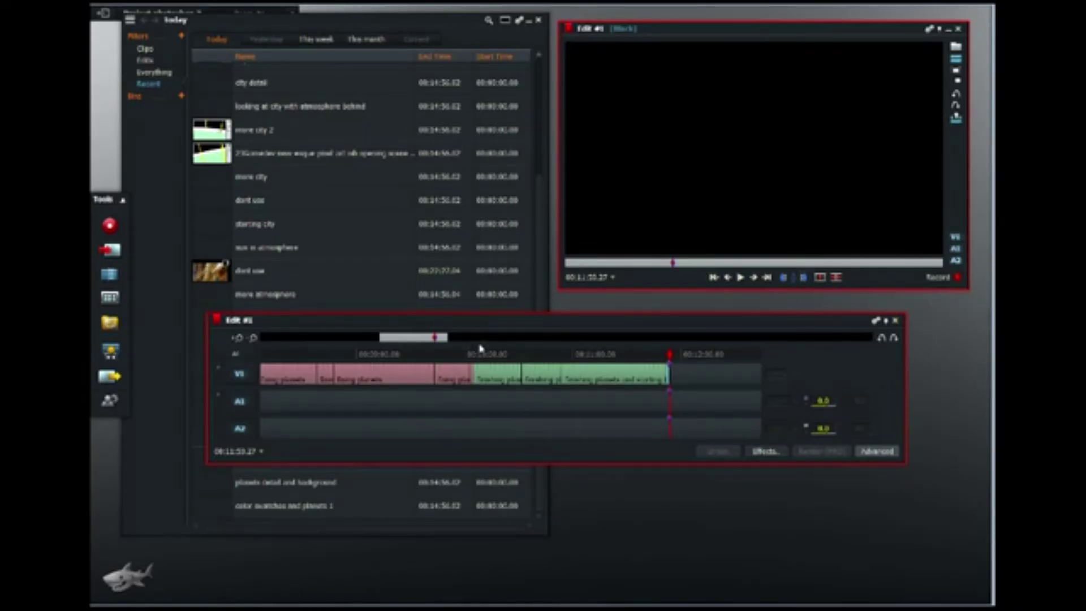
left_click(254, 339)
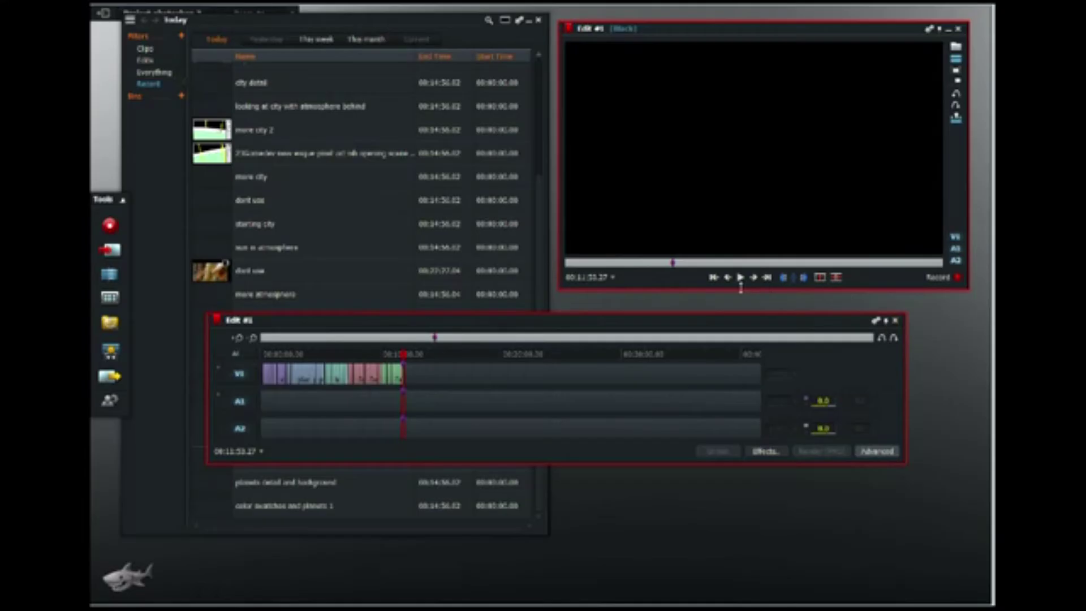
left_click_drag(404, 360, 174, 373)
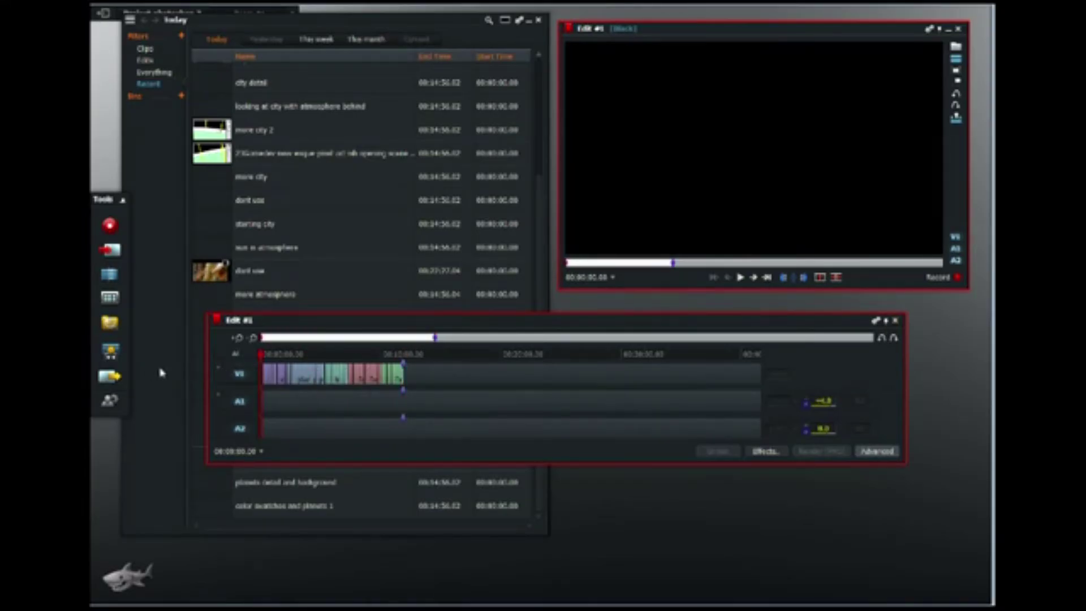
Step: Set a YouTube (max 720p) export of Edit #1 saving into the photoshop folder under trailers and videos
left_click(105, 377)
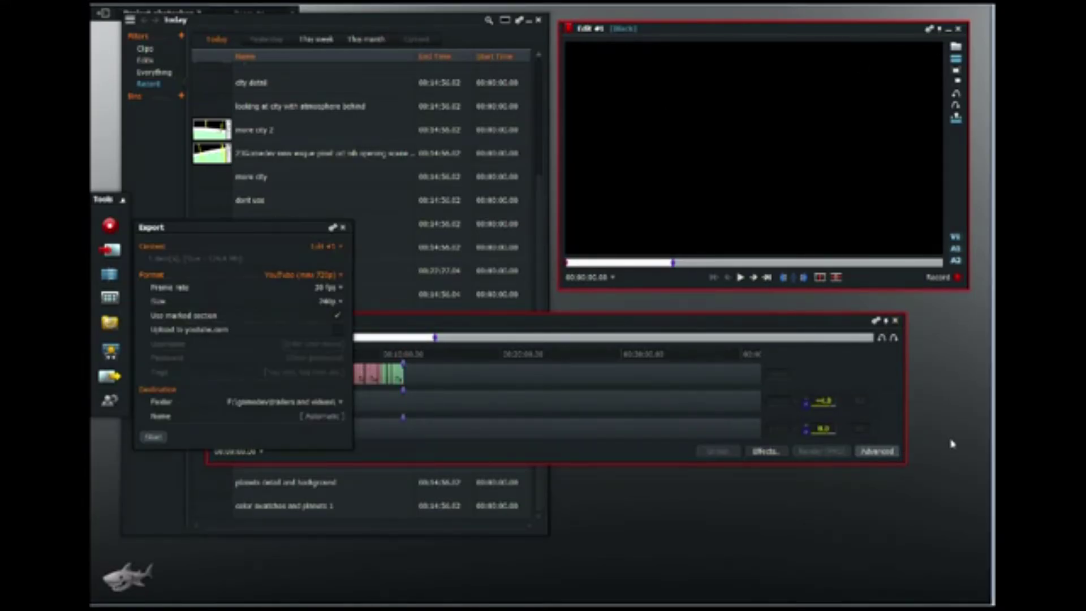
left_click(335, 404)
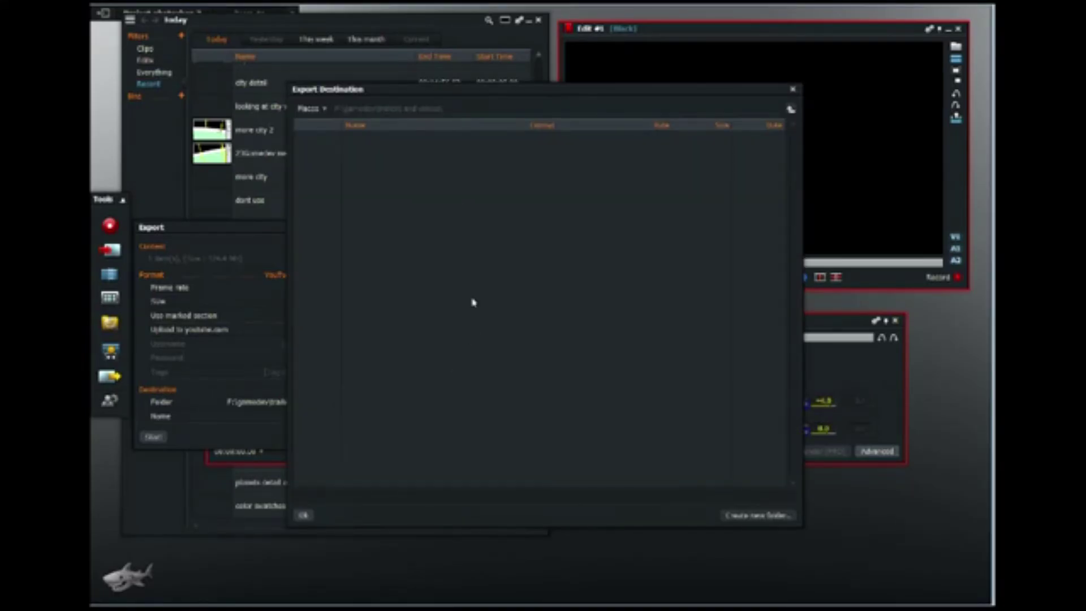
left_click(791, 109)
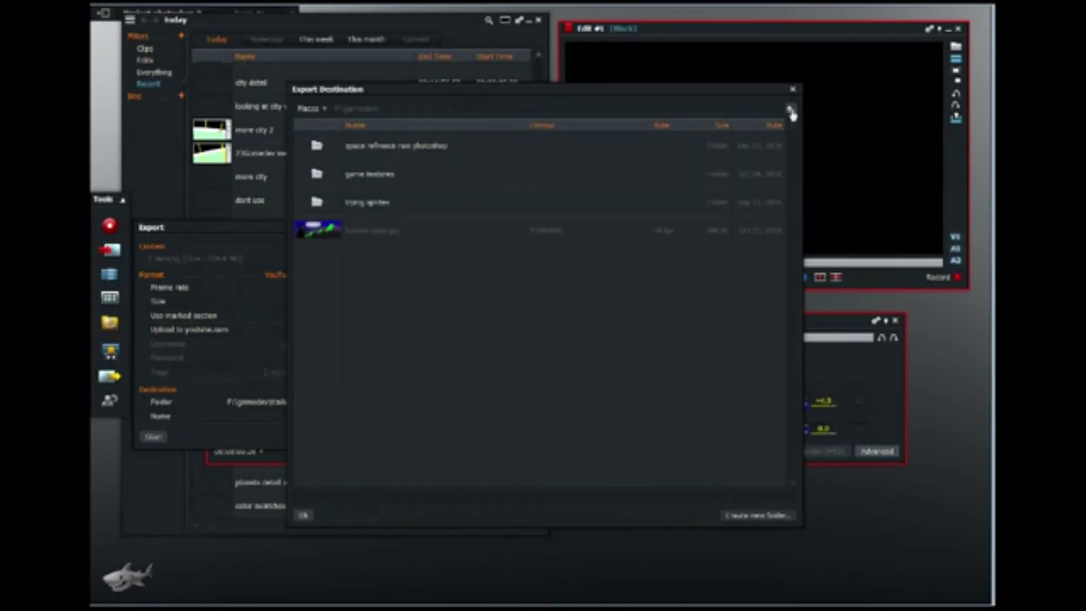
left_click(791, 110)
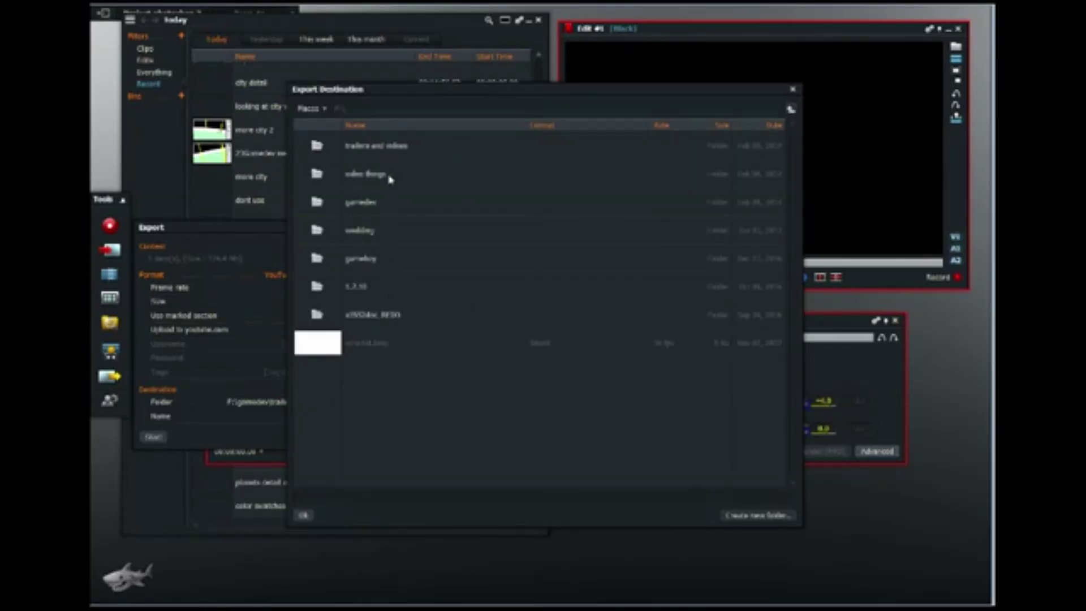
double_click(401, 148)
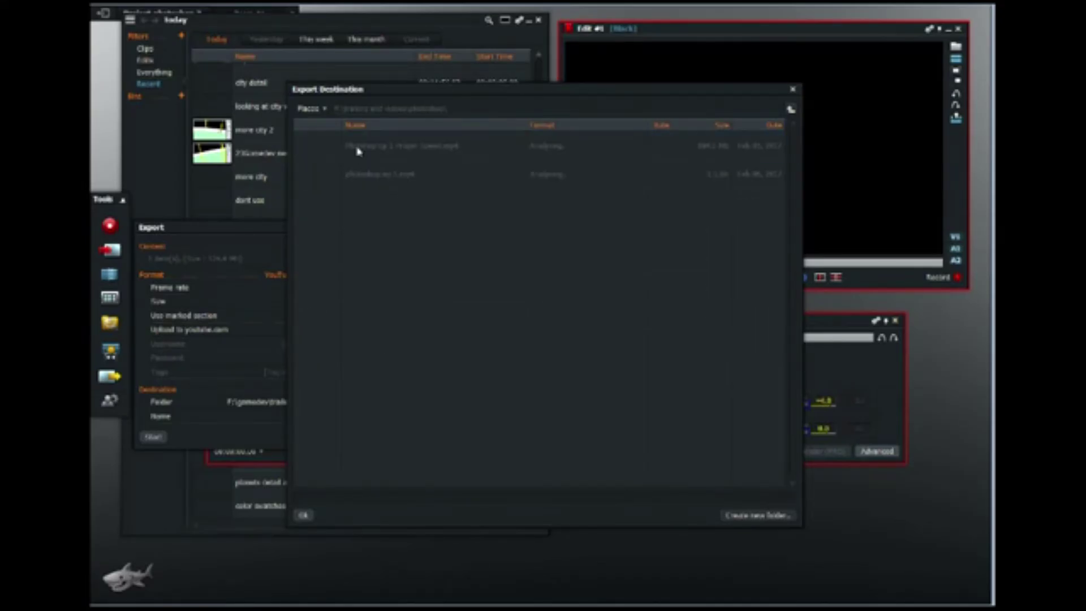
left_click(302, 517)
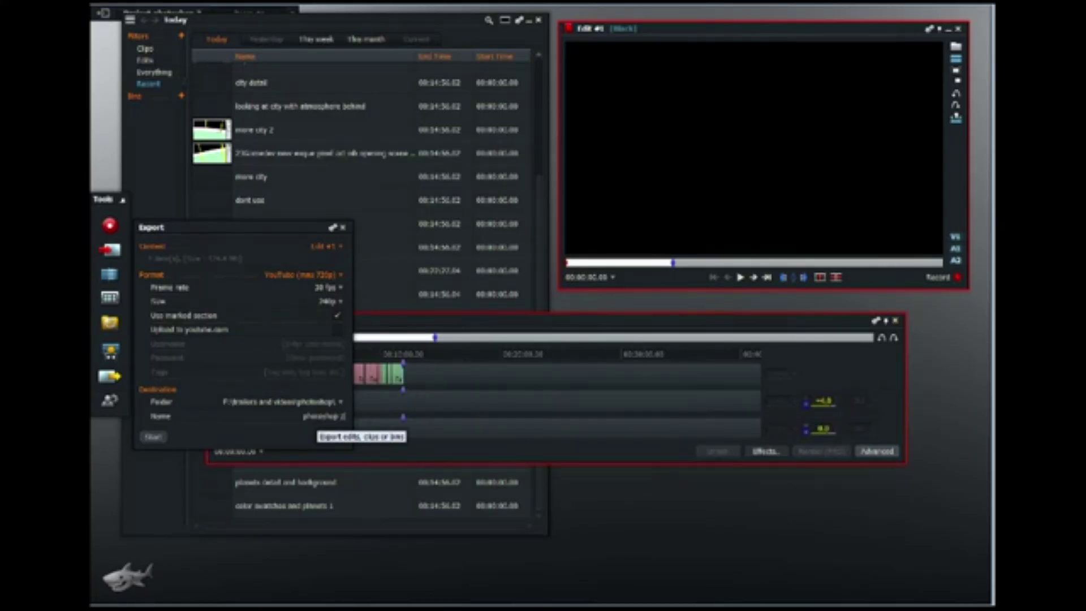
Step: Start the YouTube 720p export of Edit #1 as a background task
left_click(153, 436)
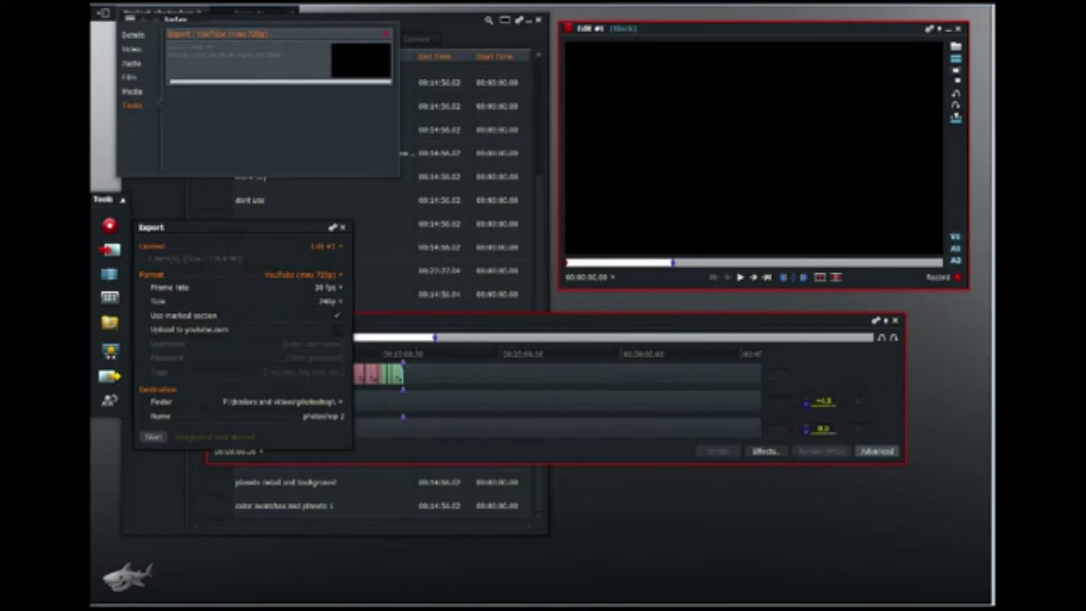